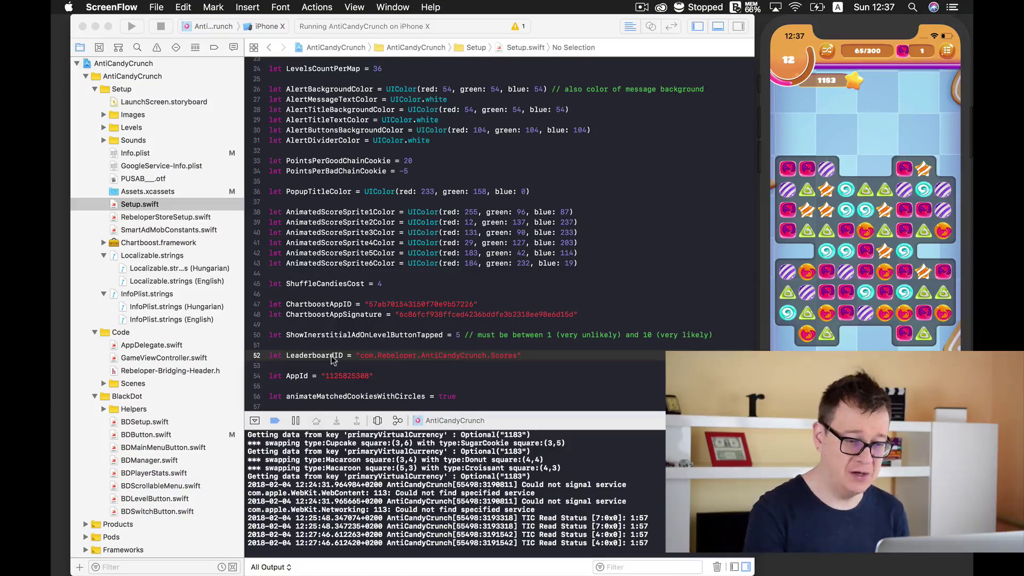
From the Simulator's settings screen, try the leaderboard and dismiss the 'Game Center Unavailable' alert
double_click(508, 359)
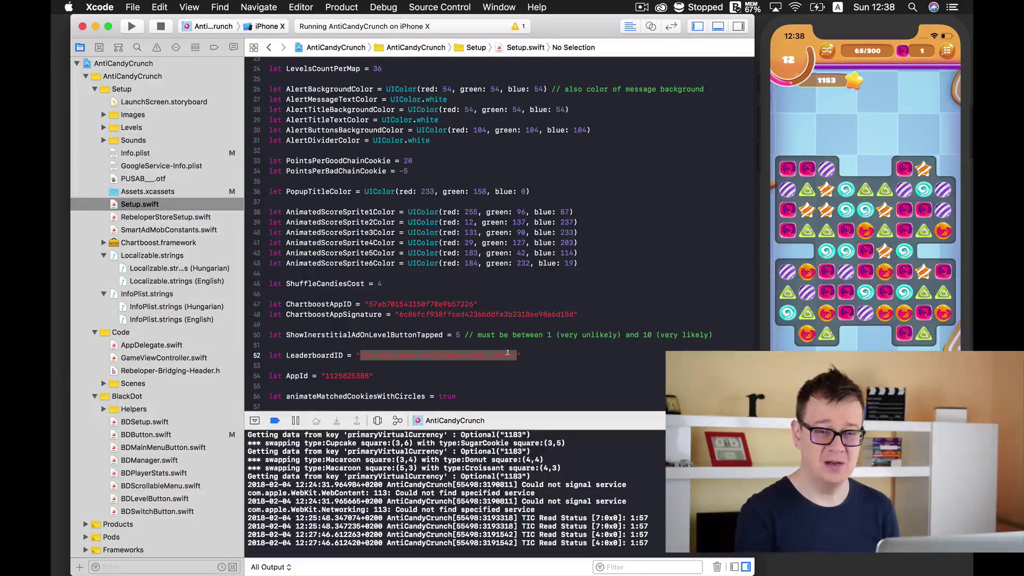
left_click(949, 54)
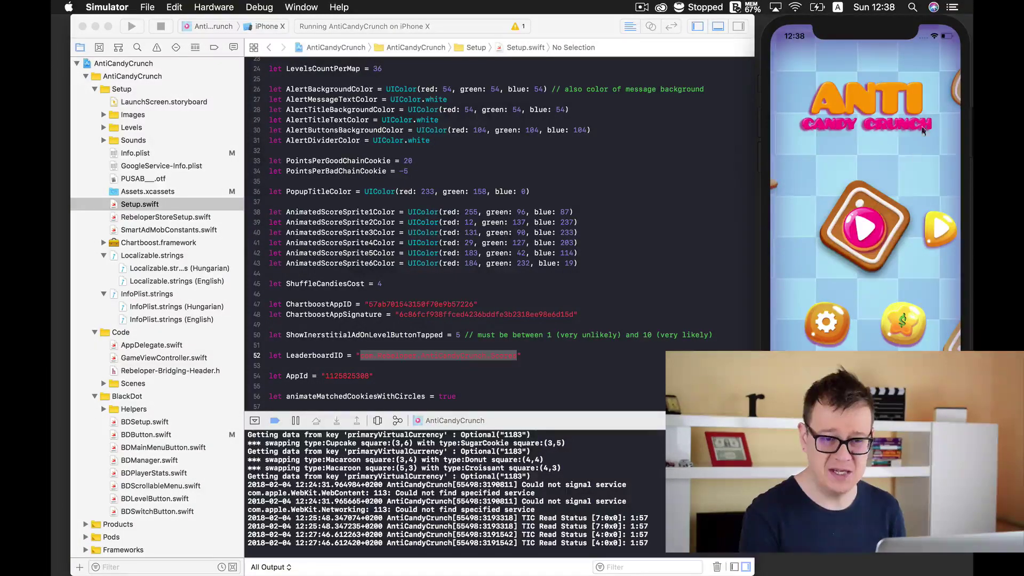
left_click(827, 321)
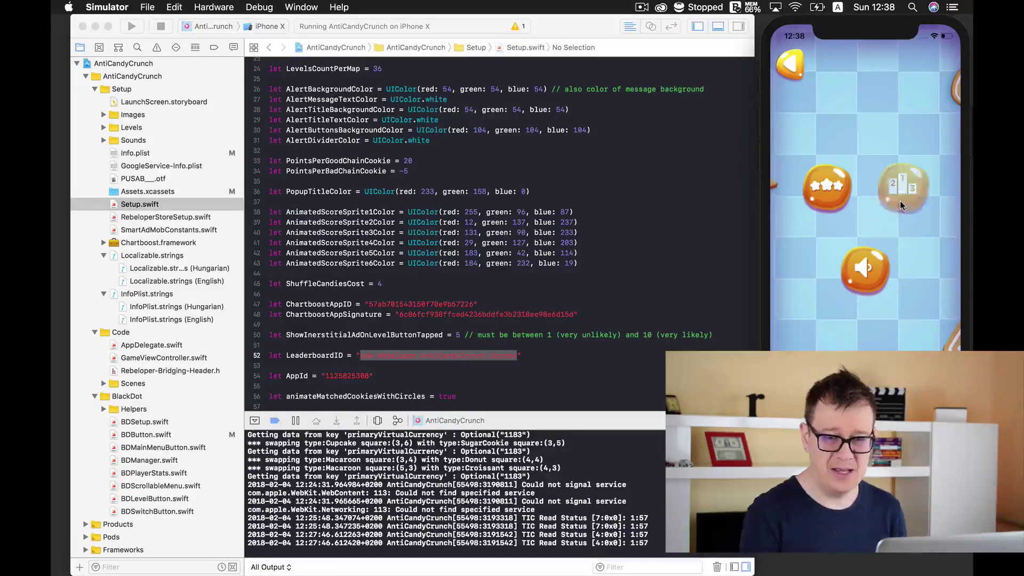
left_click(903, 188)
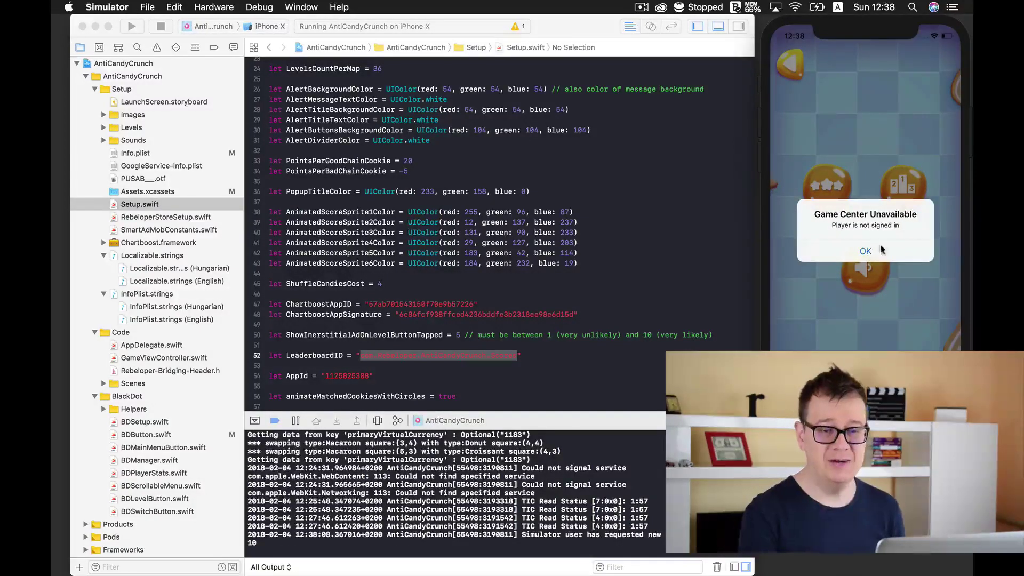
left_click(865, 254)
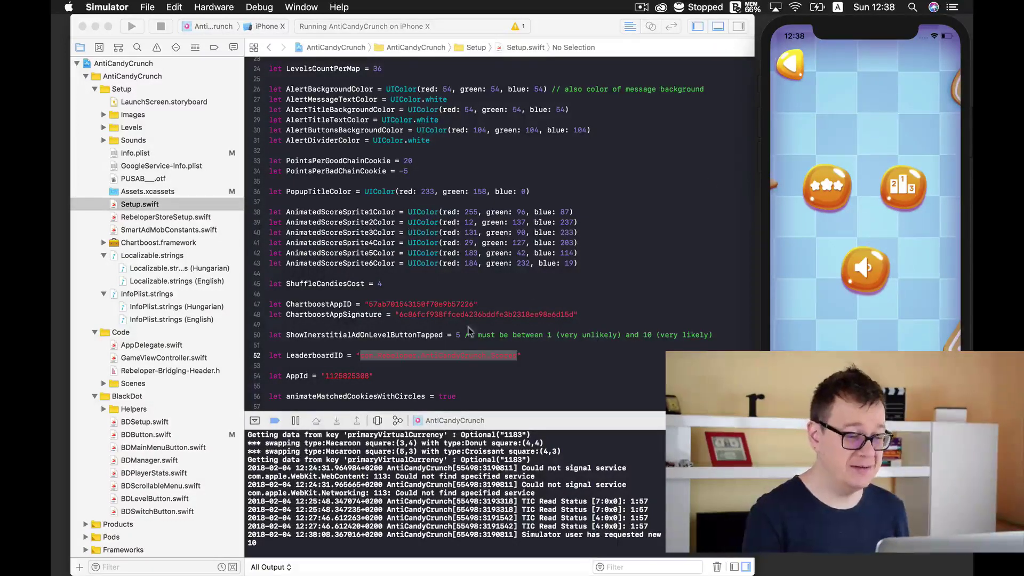
Highlight the word Scores at the end of the LeaderboardID string in the source
left_click(457, 358)
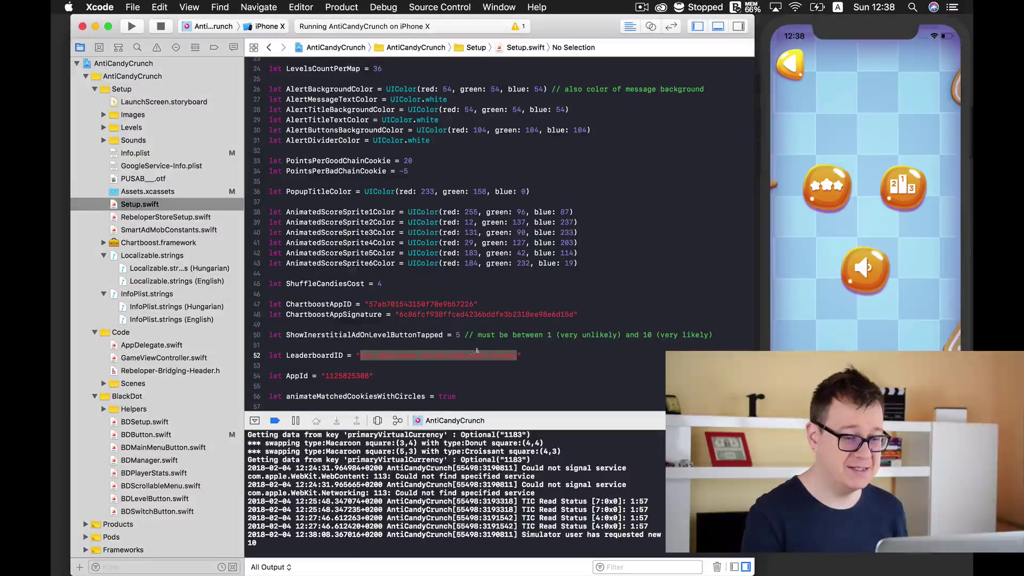
left_click(486, 355)
left_click_drag(485, 355, 368, 354)
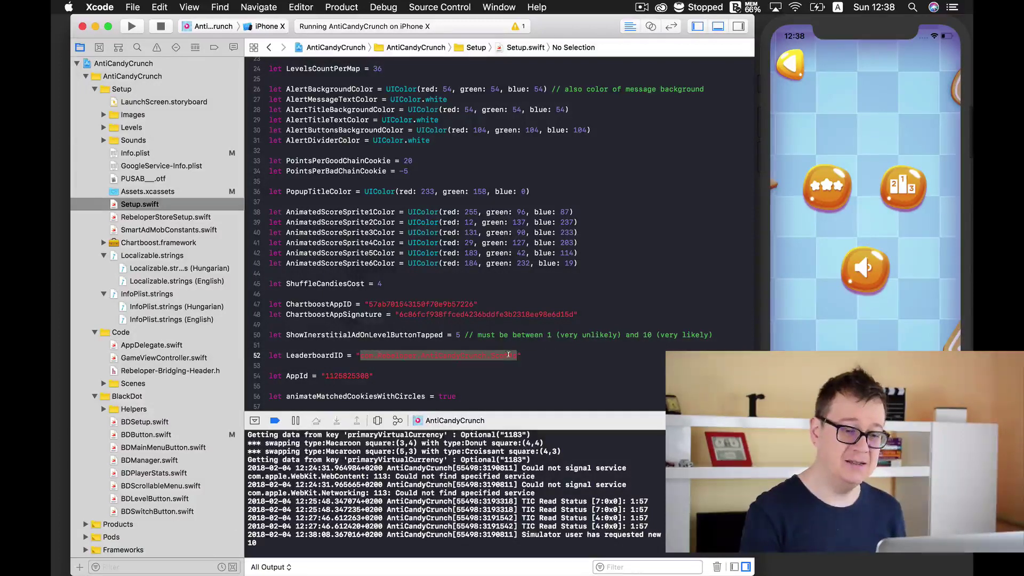
left_click(507, 356)
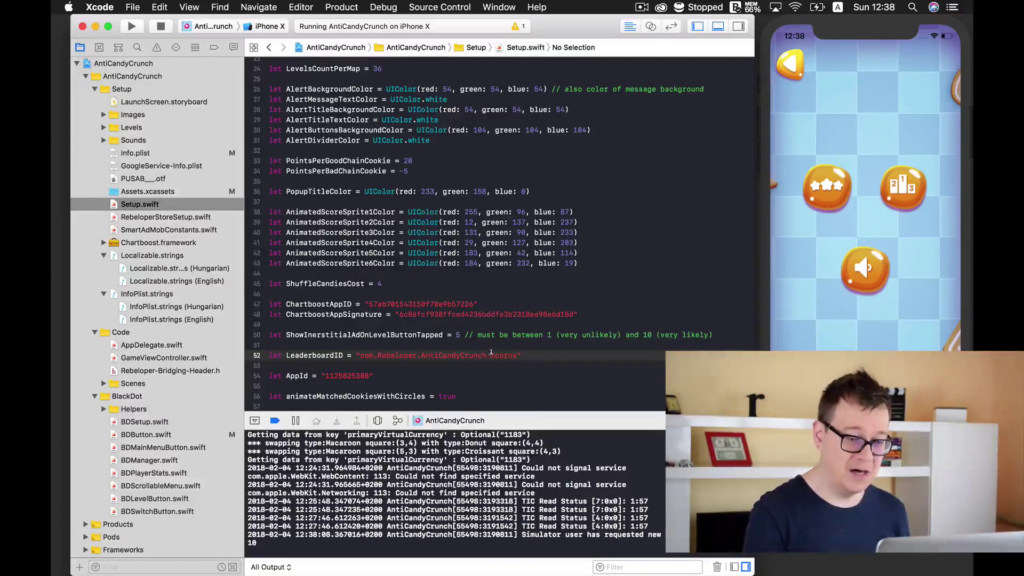
left_click_drag(491, 354, 511, 354)
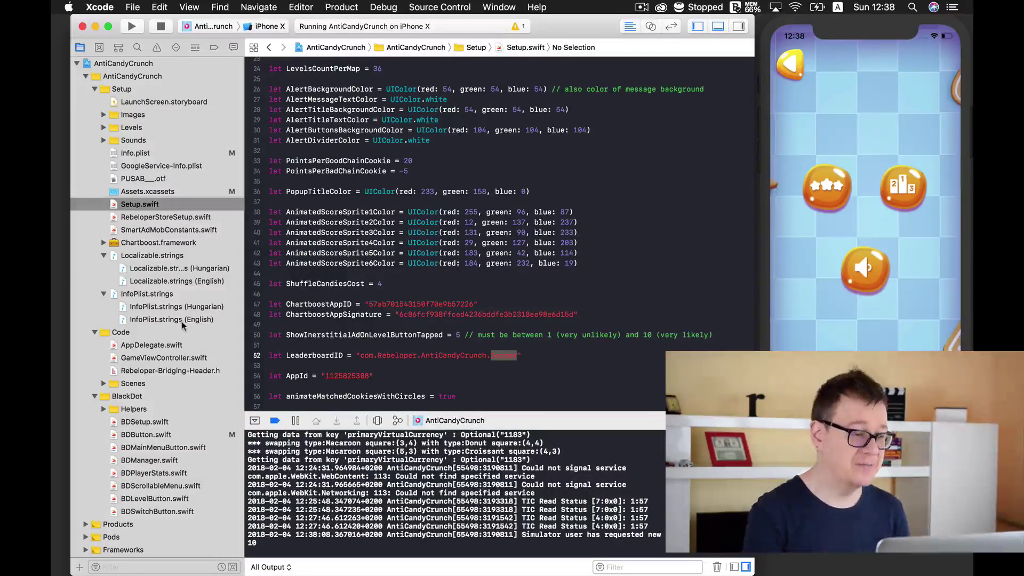
View the ASDMagic project's bundle identifier com.Rebeloper.ASDMagic in its general settings
mouse_move(75, 485)
left_click(80, 490)
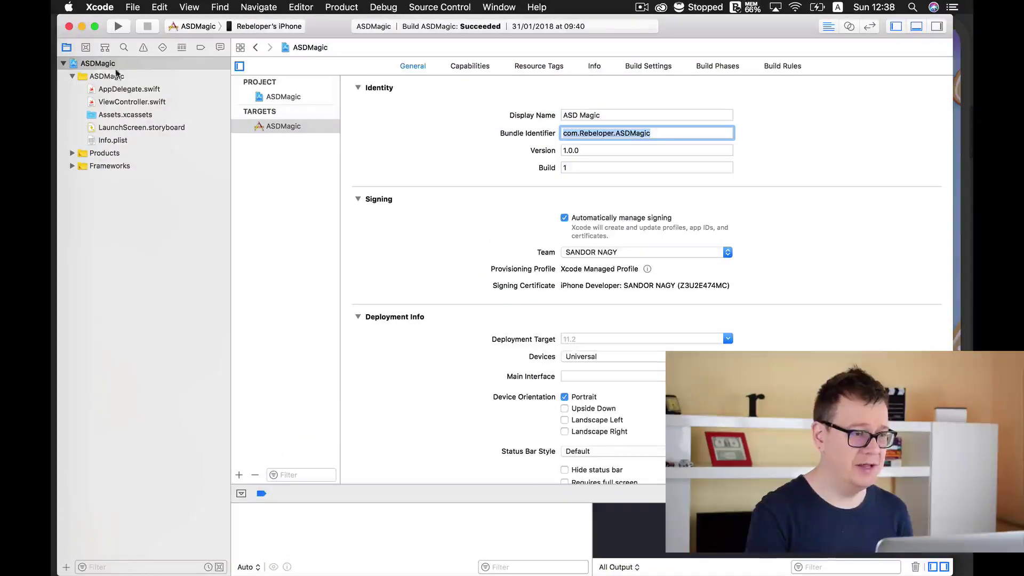
left_click(670, 132)
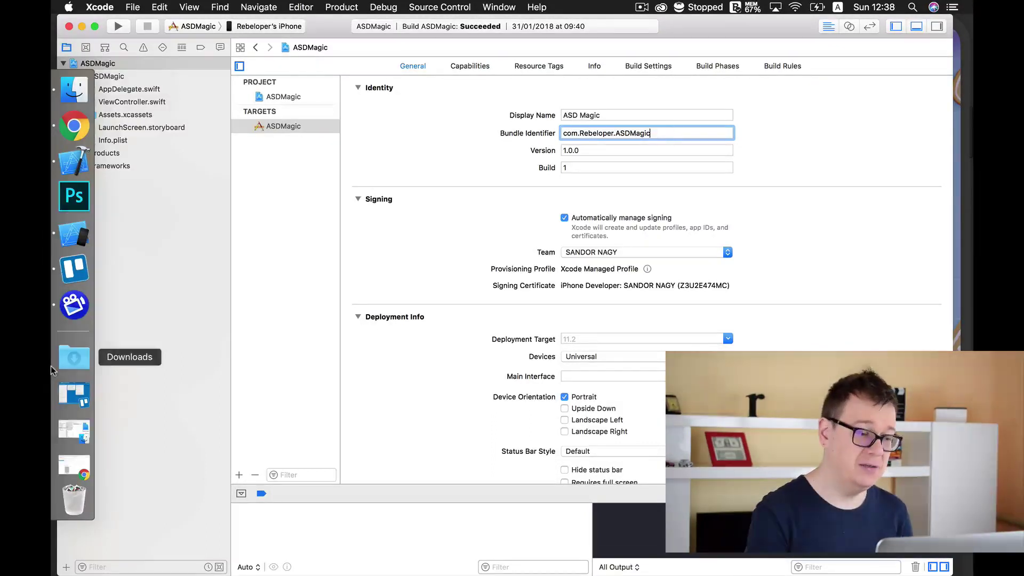
mouse_move(1, 289)
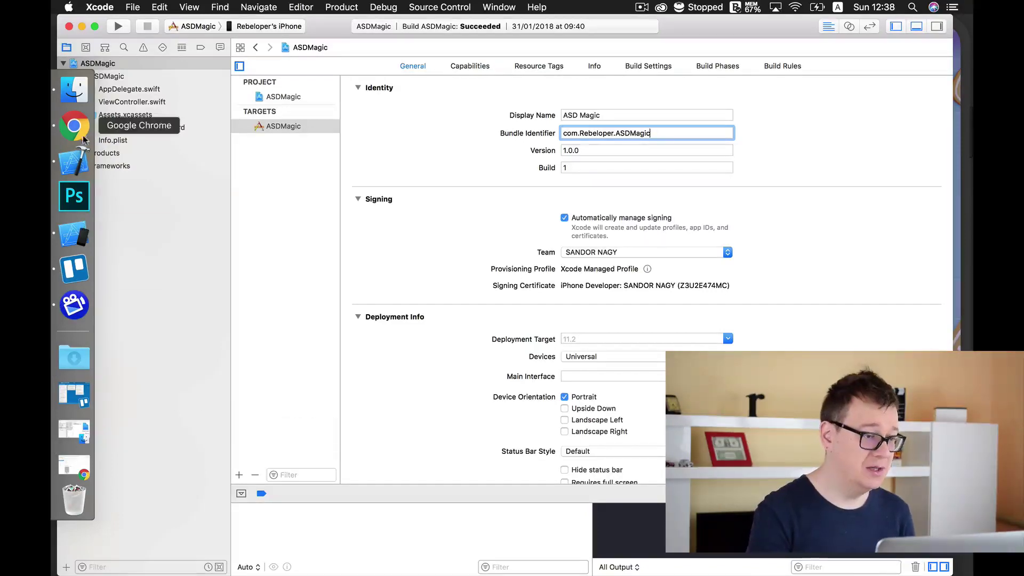
Navigate My Apps > ASD Magic > Features > Game Center, showing no existing leaderboards
left_click(74, 126)
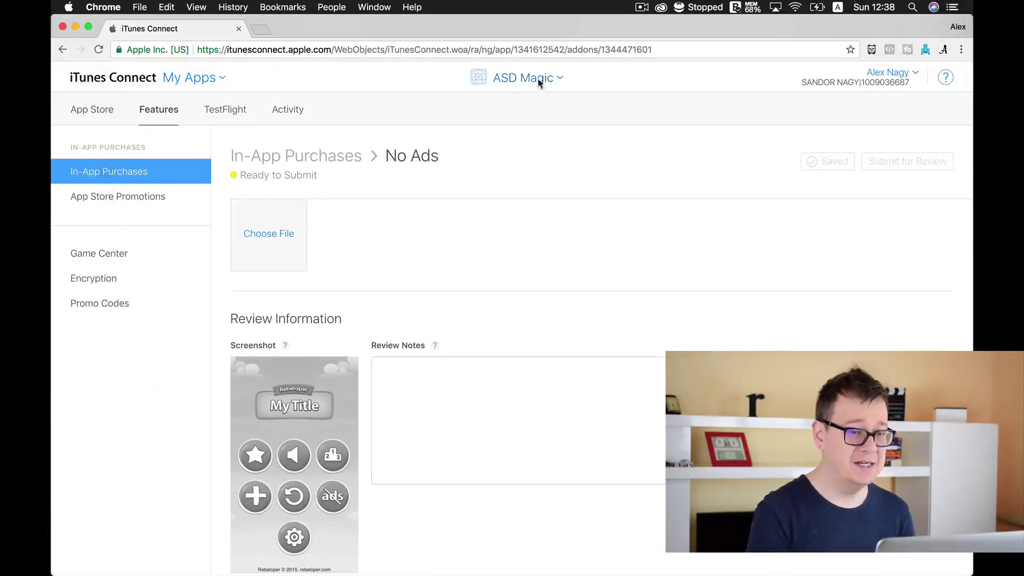
left_click(199, 77)
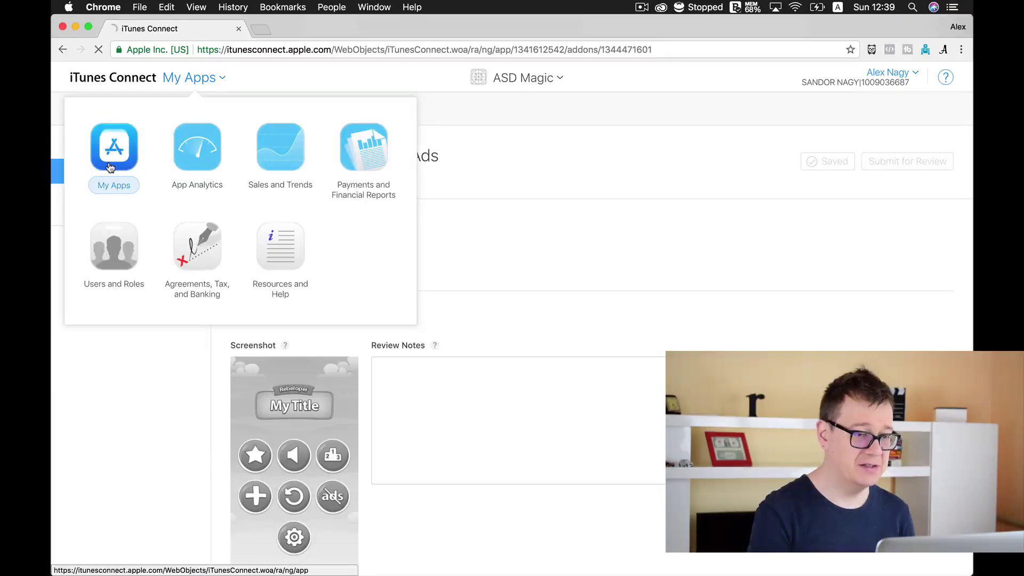
left_click(111, 156)
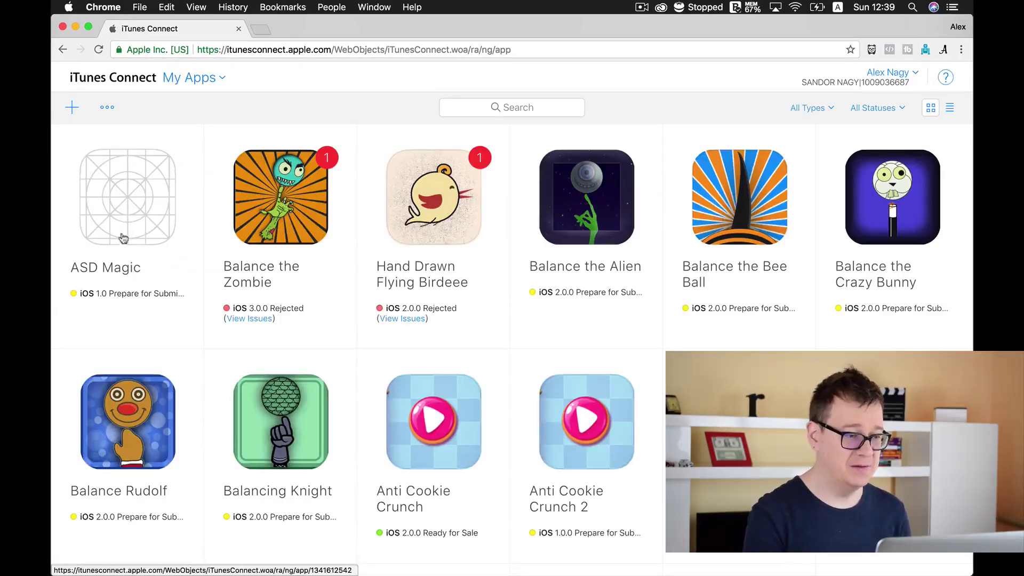
left_click(116, 269)
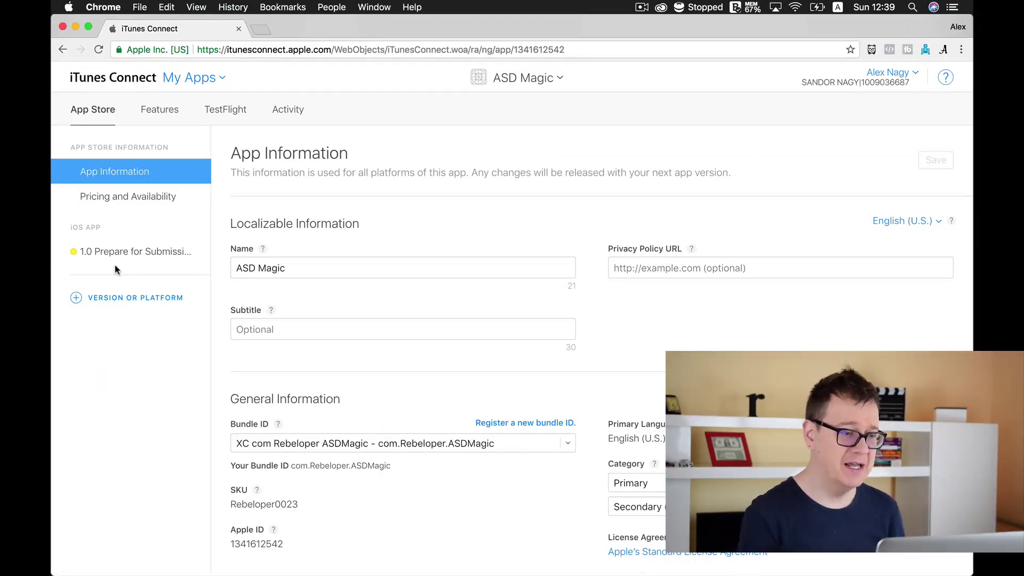
left_click(166, 115)
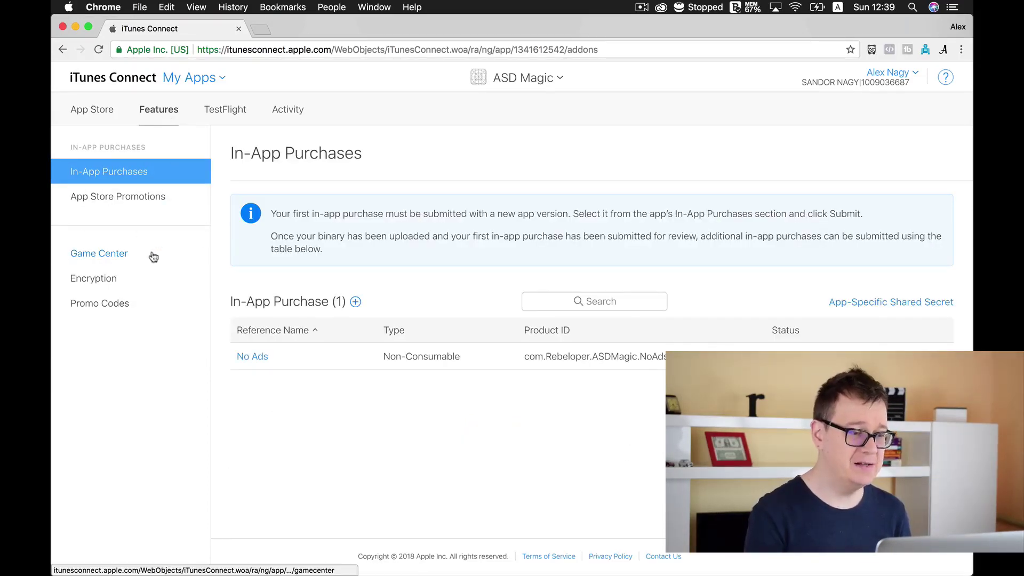
left_click(105, 258)
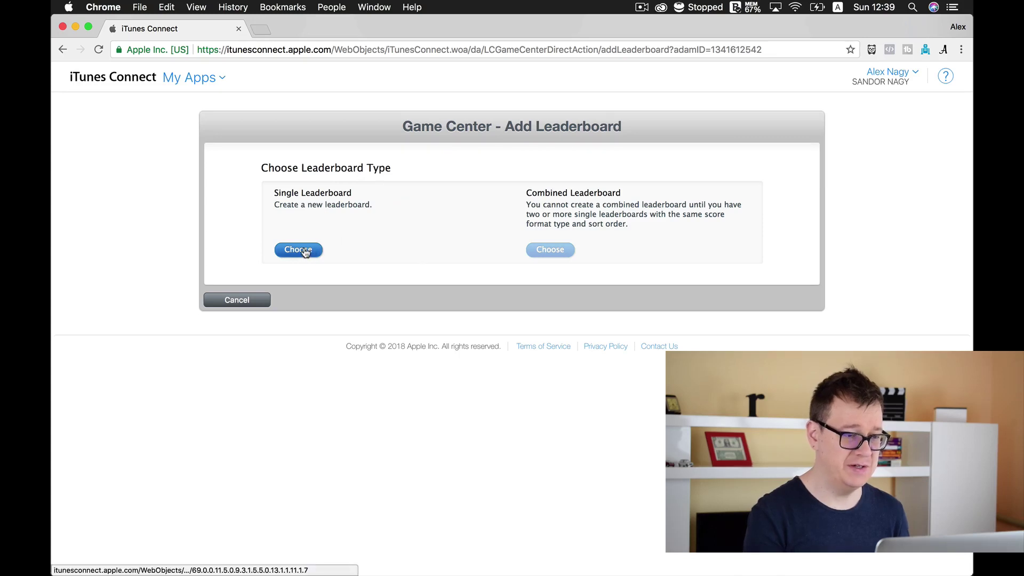
Create a single leaderboard with reference name Scores, leaving the ID field ready
left_click(305, 252)
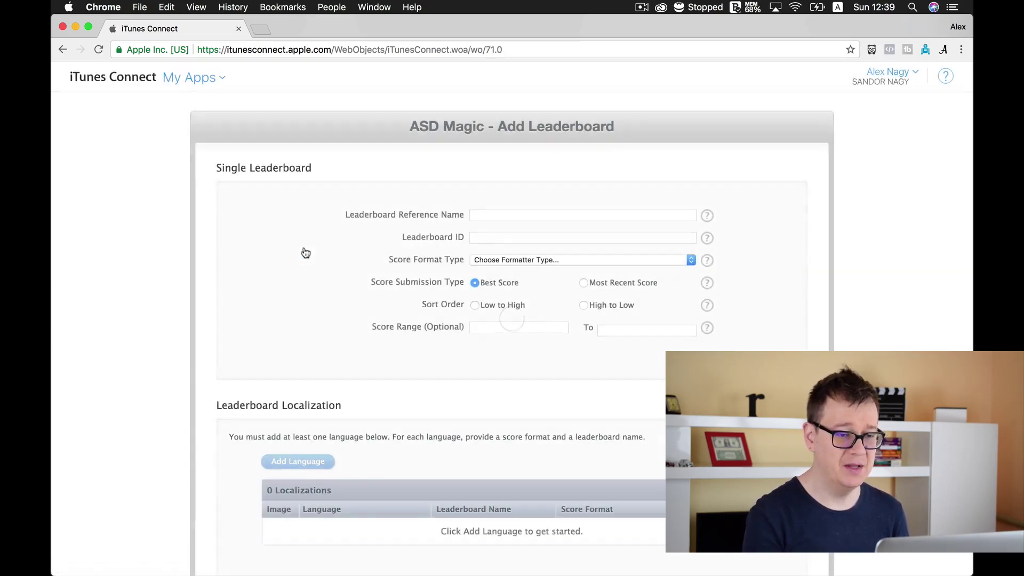
left_click(513, 214)
type("Sco")
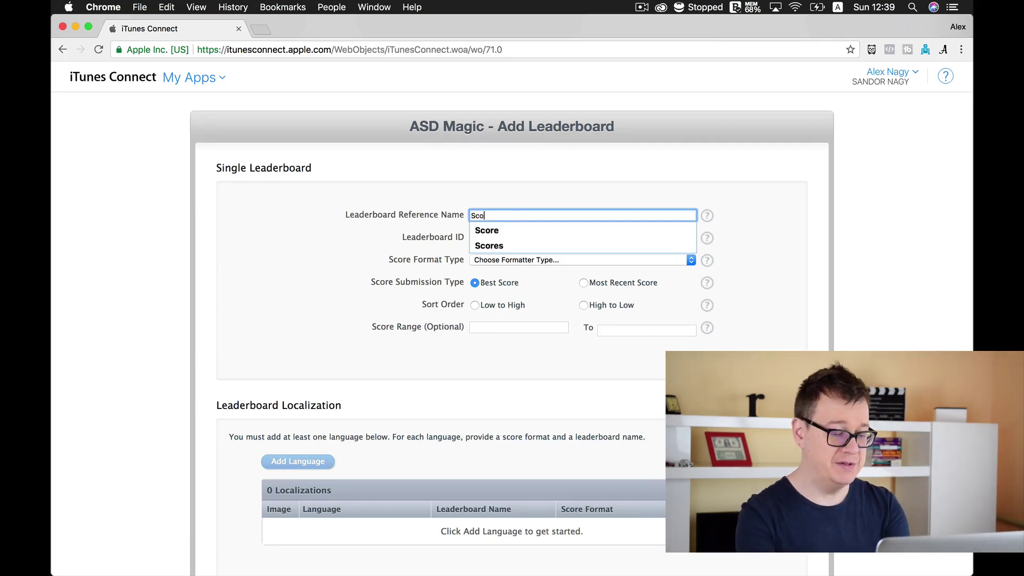
type("res")
left_click(512, 230)
left_click(497, 236)
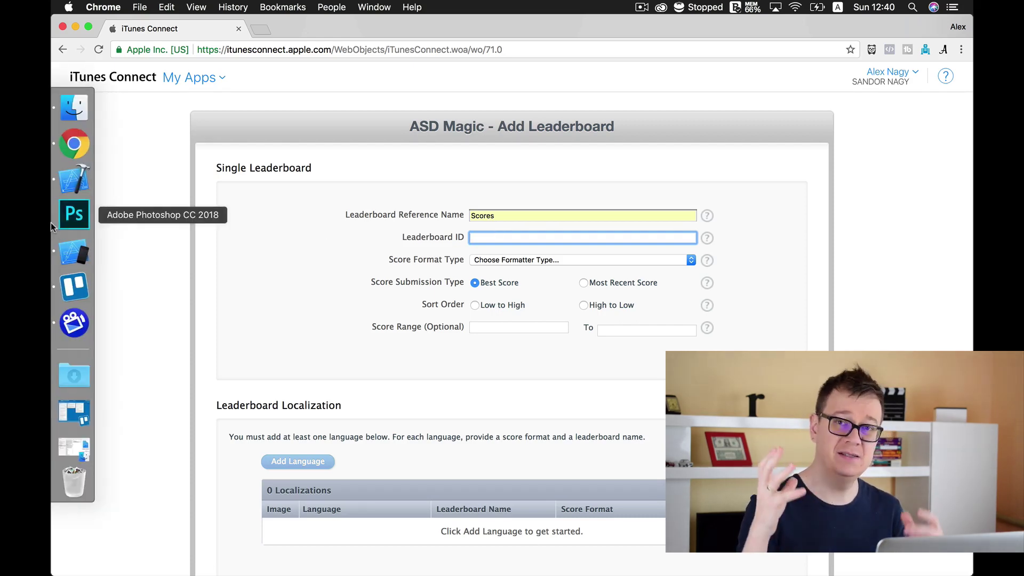
mouse_move(74, 215)
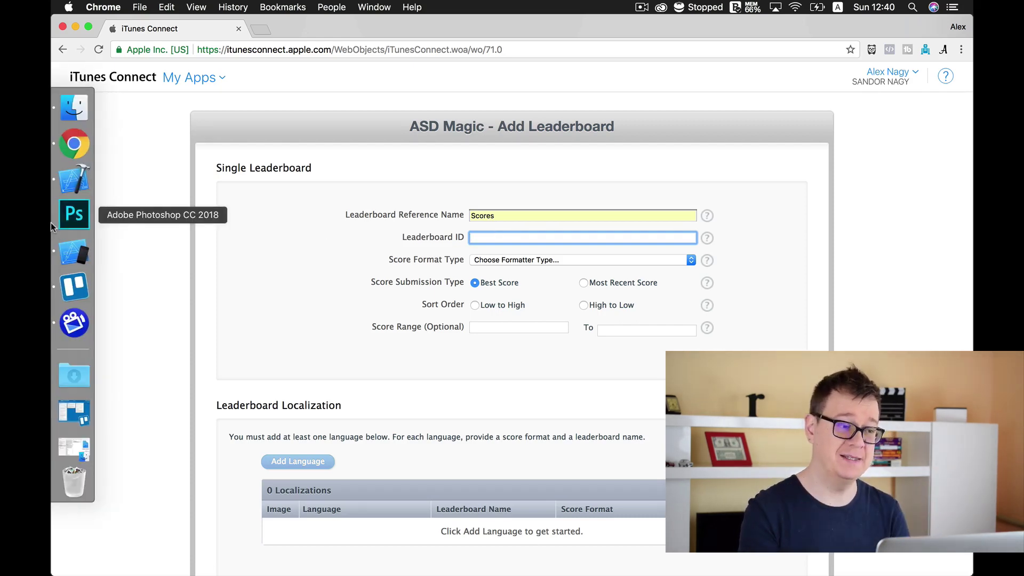
Copy the bundle identifier com.Rebeloper.ASDMagic from the Xcode project settings
left_click(74, 180)
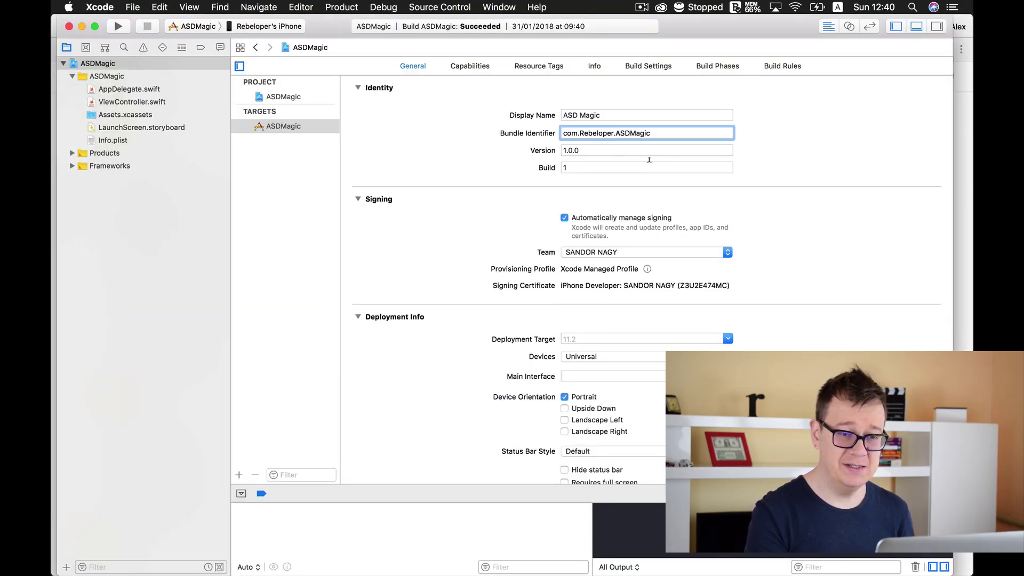
key("super+a")
key("super+c")
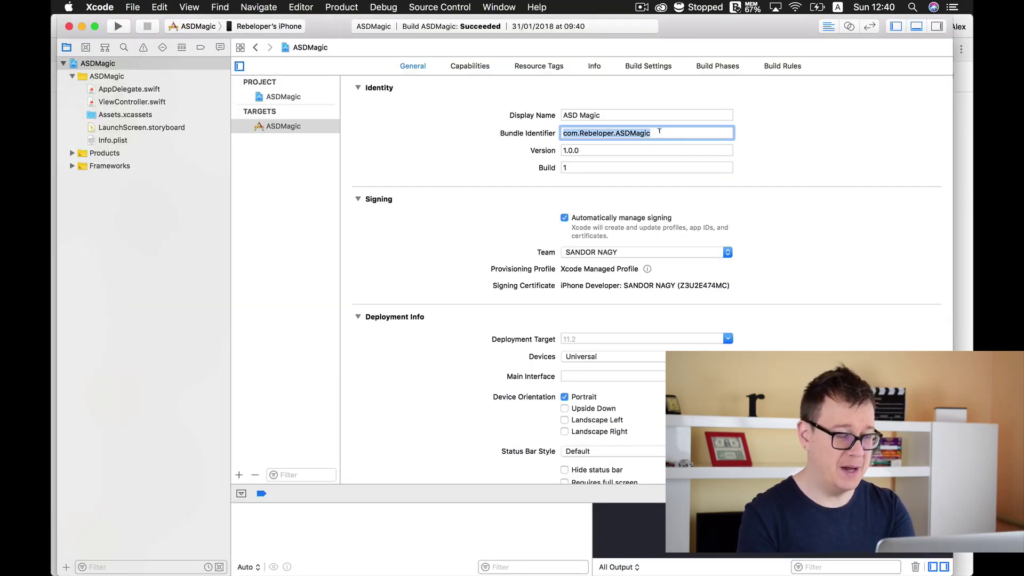
left_click(83, 28)
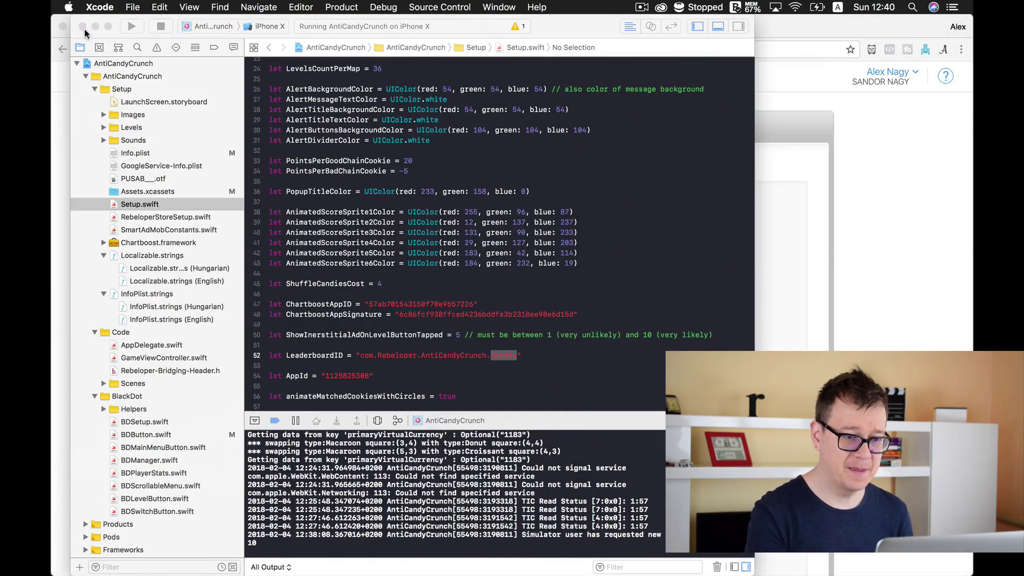
Set leaderboard ID com.Rebeloper.ASDMagic.Scores, integer score format and high-to-low sorting
left_click(899, 222)
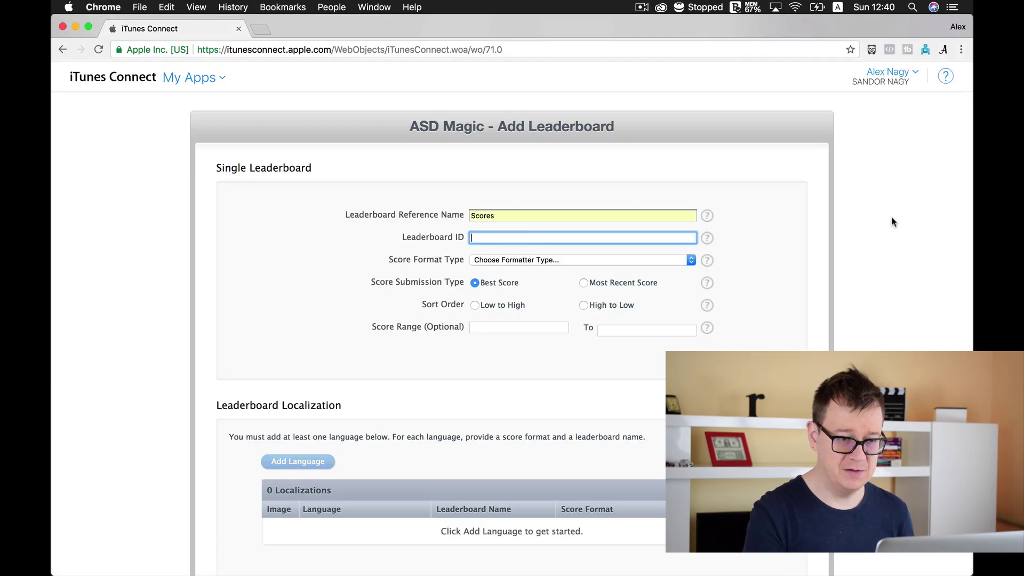
left_click(496, 238)
key("super+v")
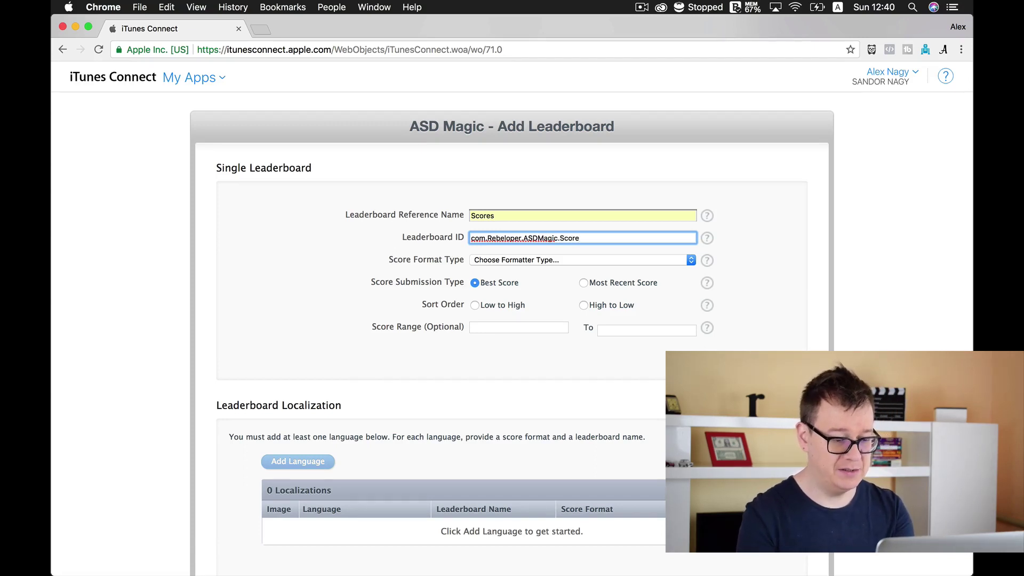
left_click(539, 262)
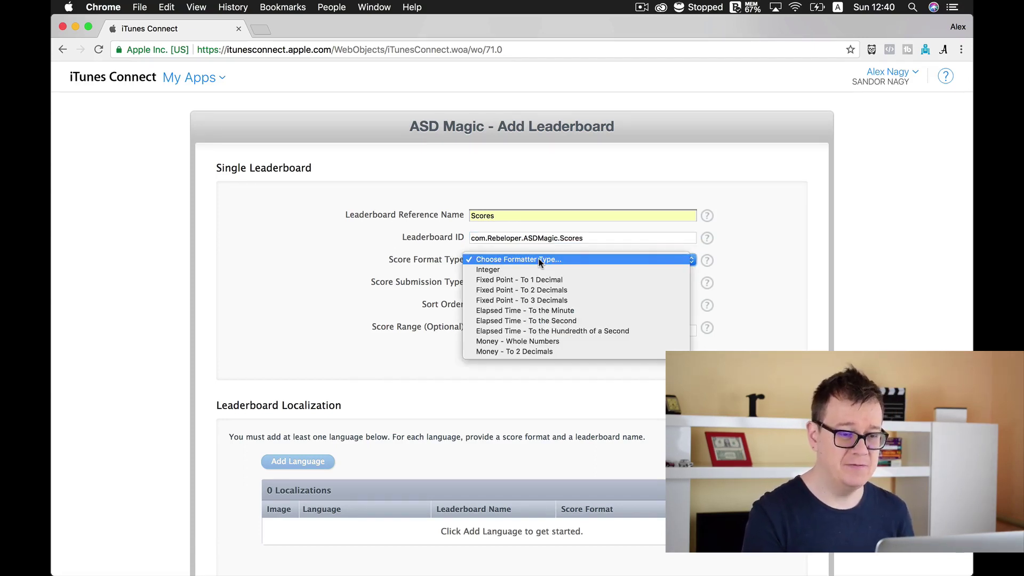
left_click(530, 270)
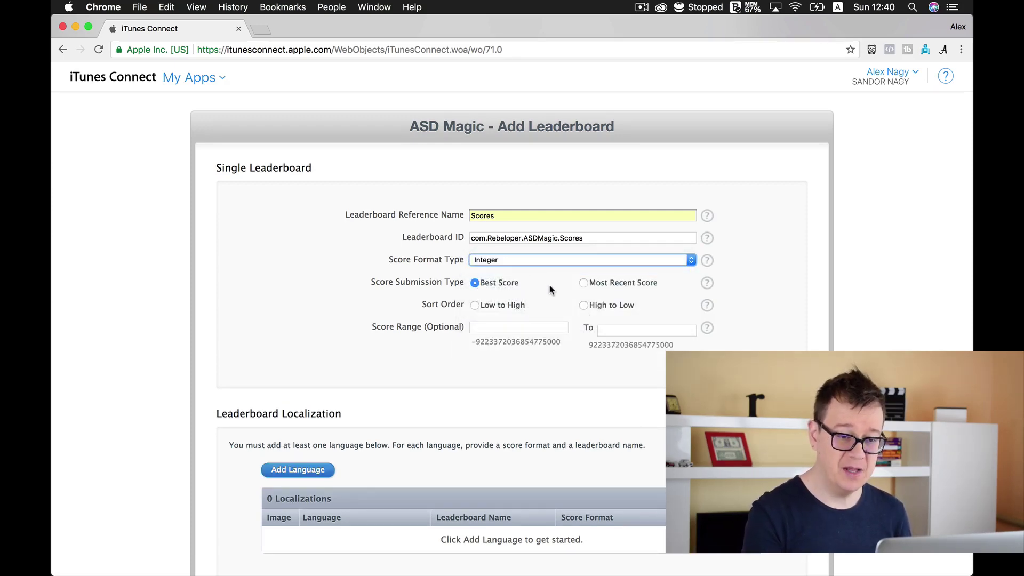
left_click(583, 306)
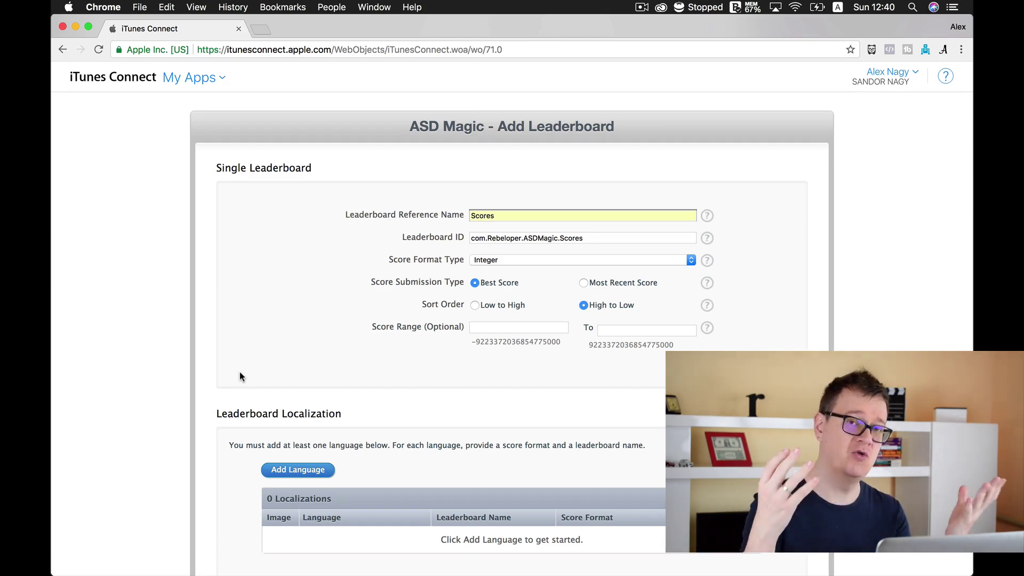
scroll(240, 372, "down", 4)
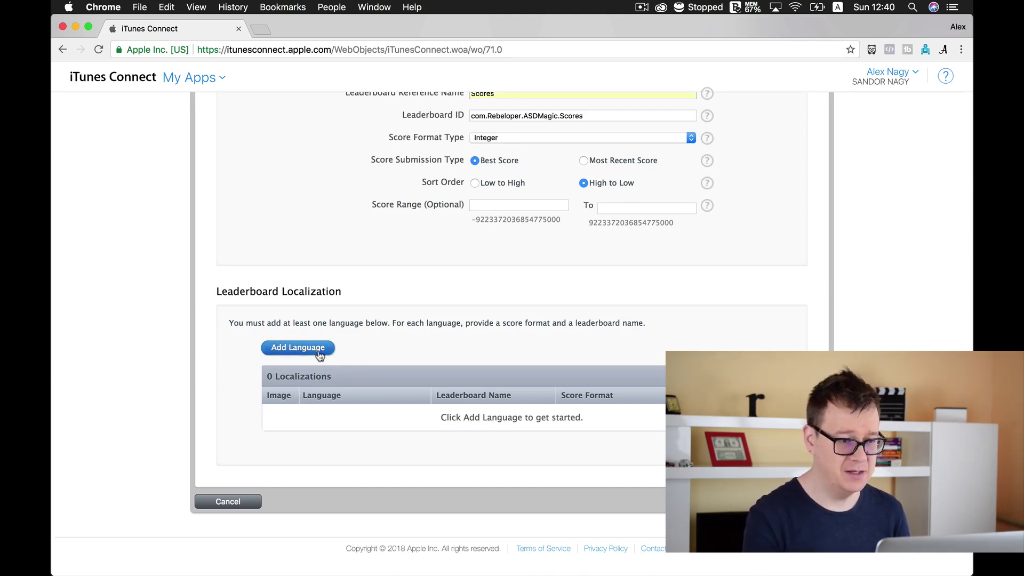
Save an English localization named Scores with Integer (100,000,122) format and suffixes 'point'/'points'
left_click(316, 352)
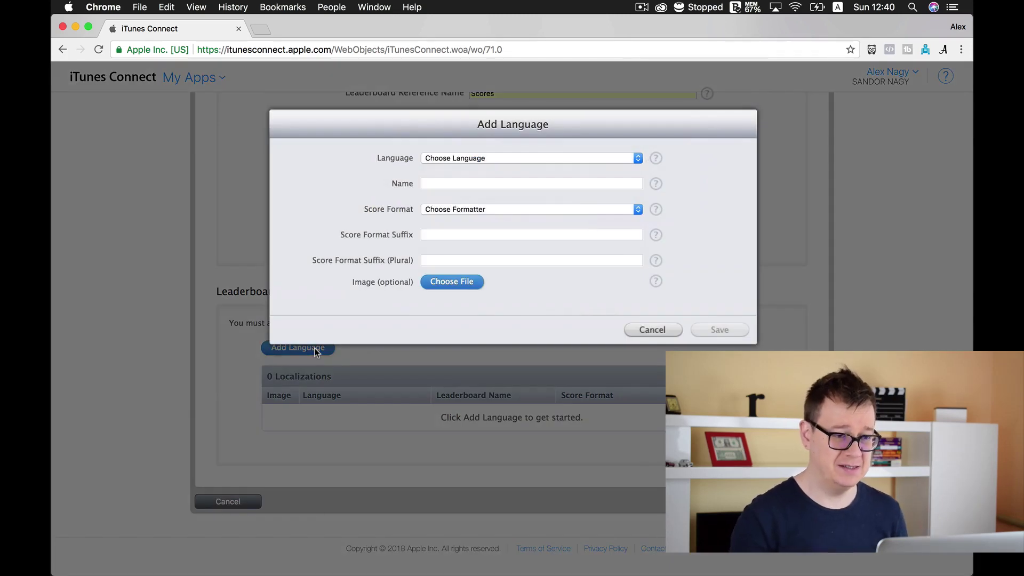
left_click(610, 160)
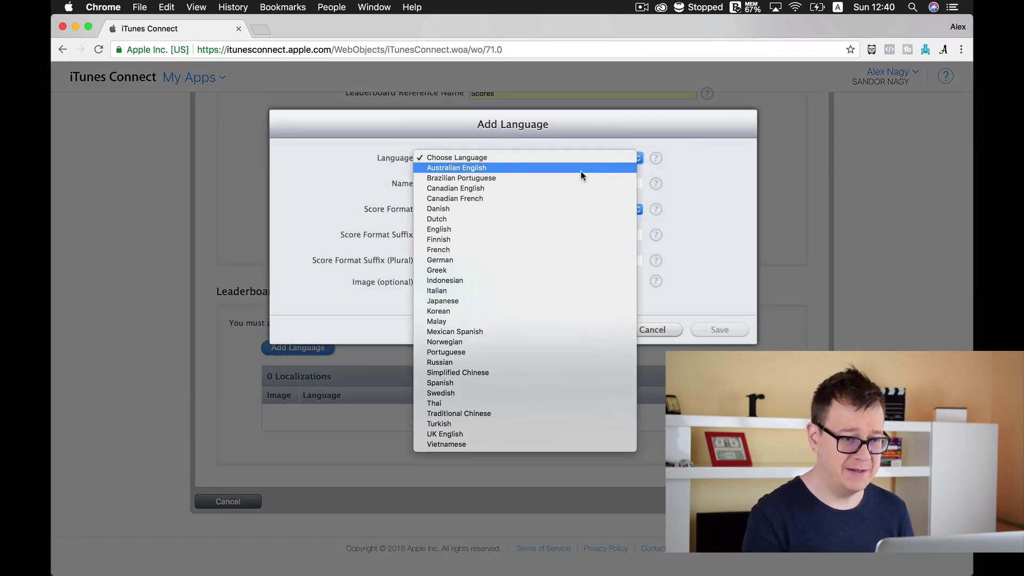
left_click(485, 231)
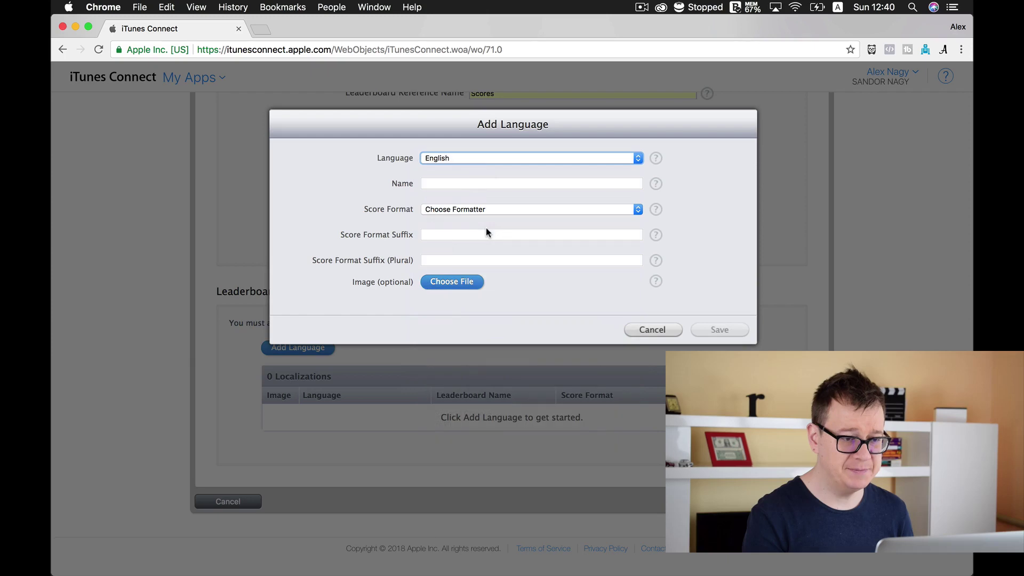
left_click(454, 185)
type("Scores")
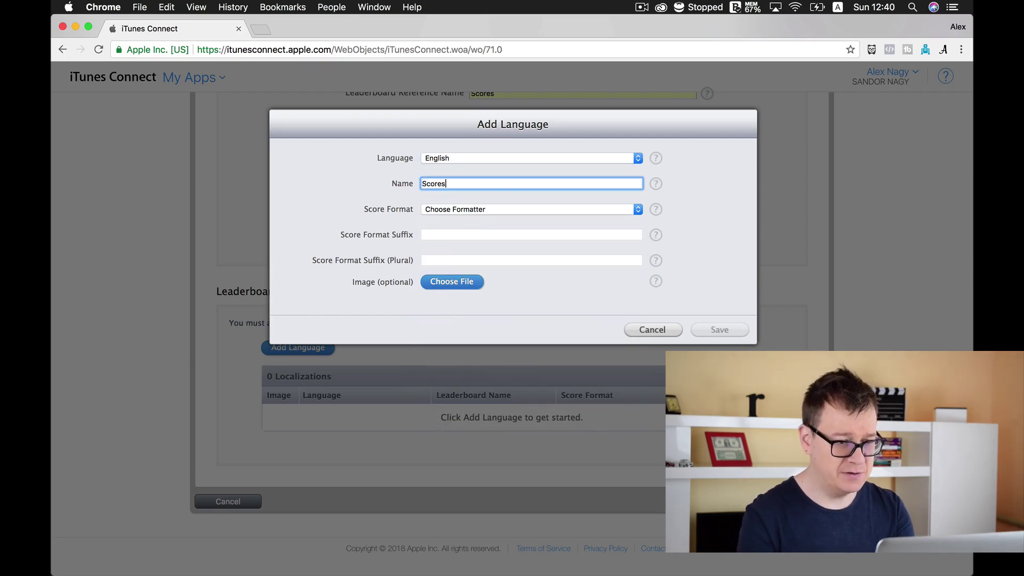
left_click(490, 209)
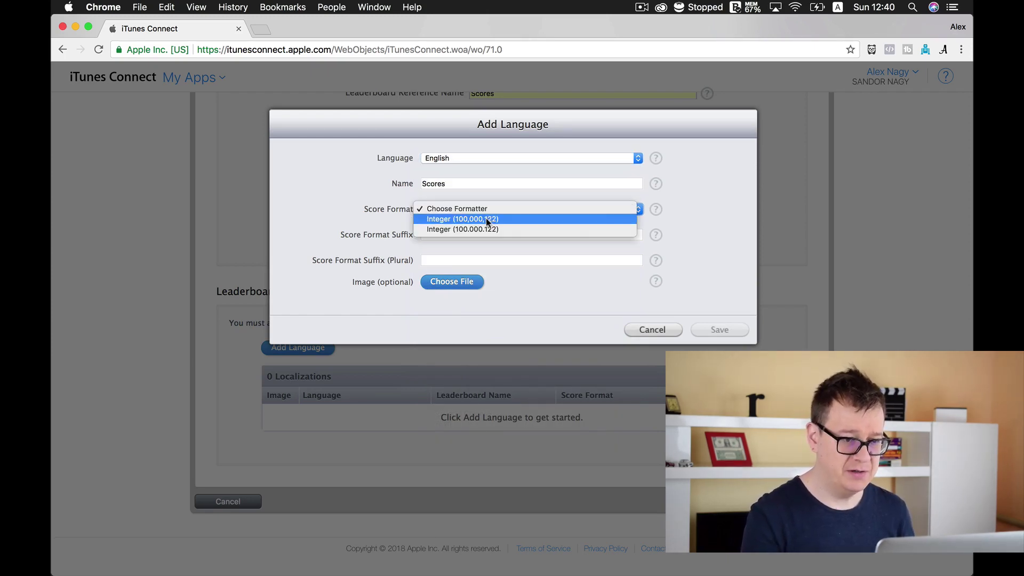
left_click(486, 218)
left_click(451, 234)
type("point")
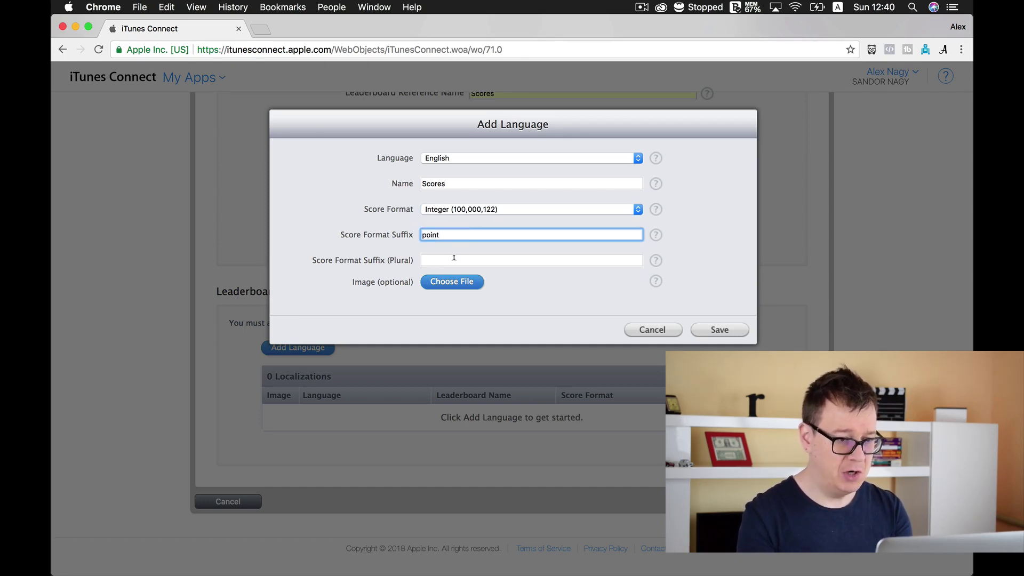
left_click(454, 259)
type("points")
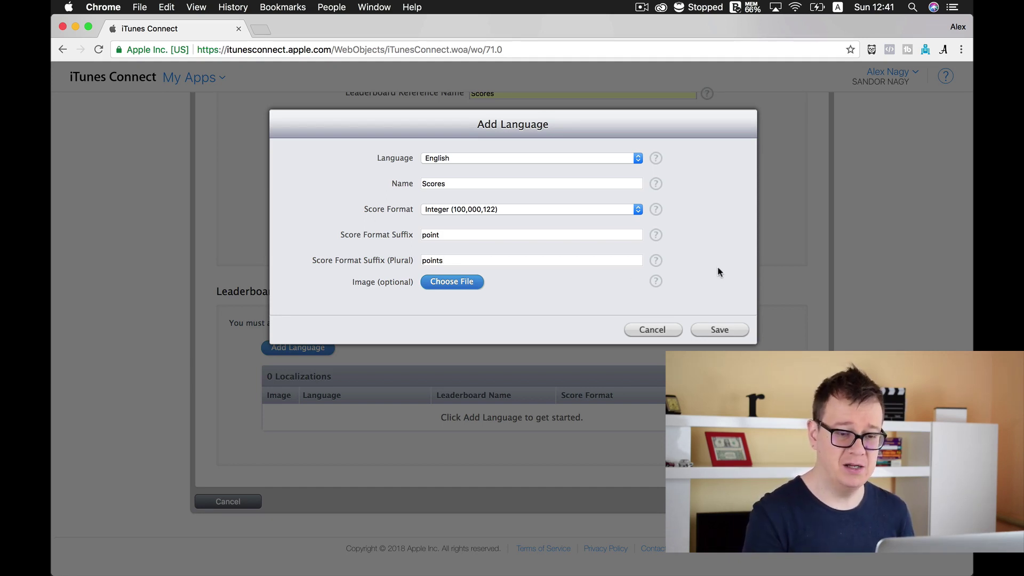
left_click(721, 330)
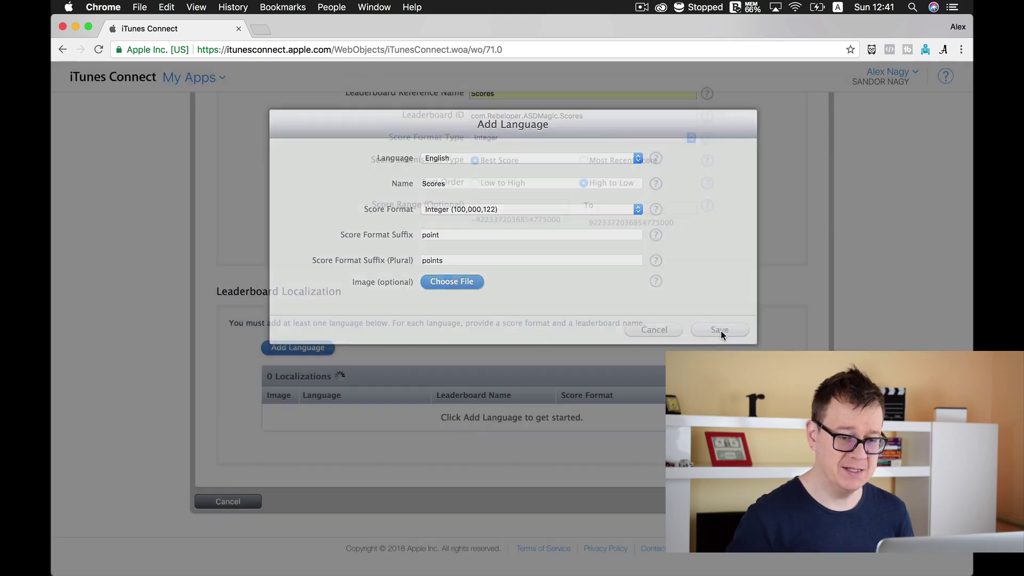